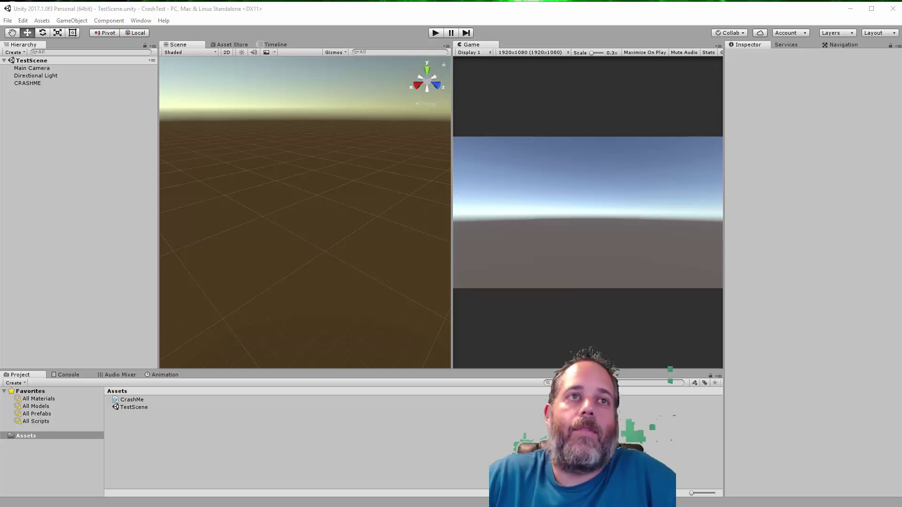
Open the CRASHME object's CrashMe script in the code editor, then return to Unity
left_click(26, 83)
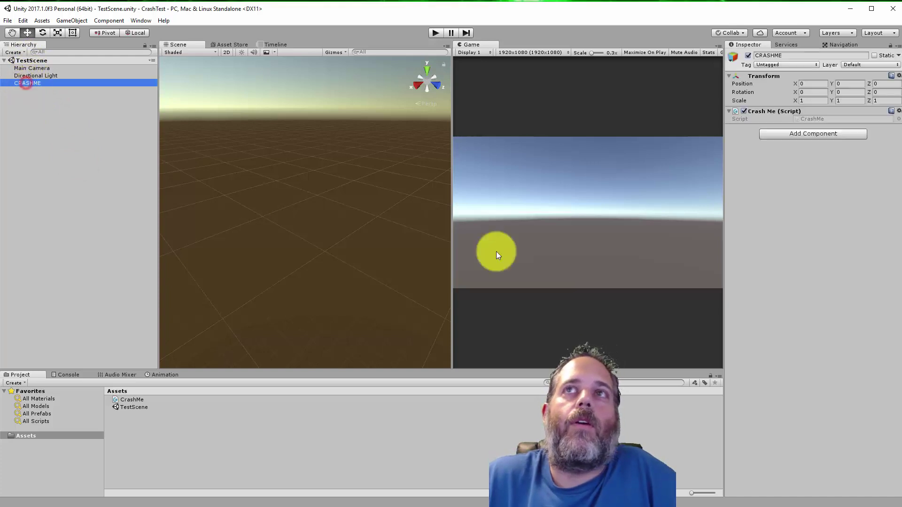
double_click(813, 120)
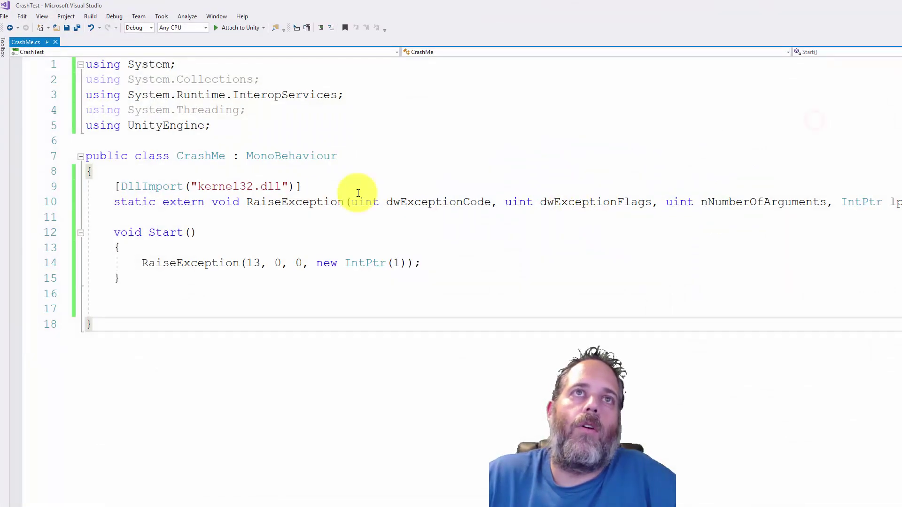
key("alt+Tab")
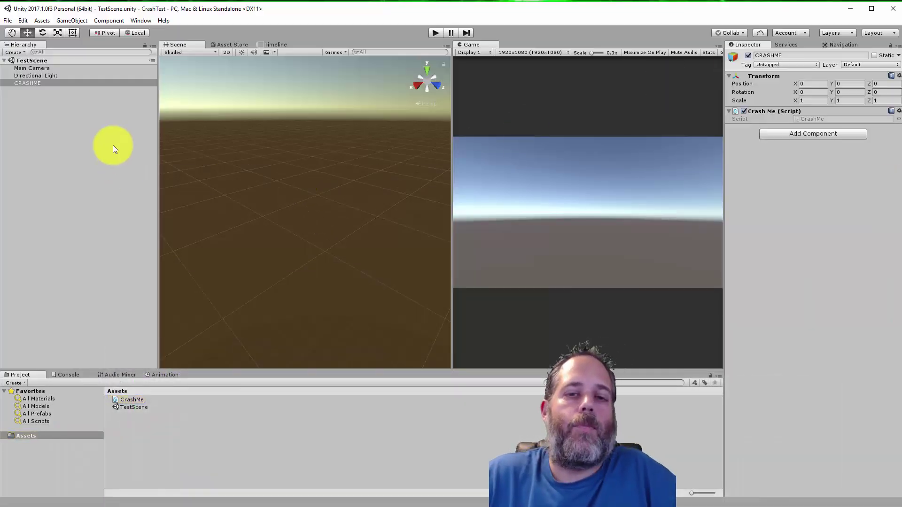
Add a Cube and a Sphere to TestScene, moving the Sphere to the Cube's right
left_click(72, 21)
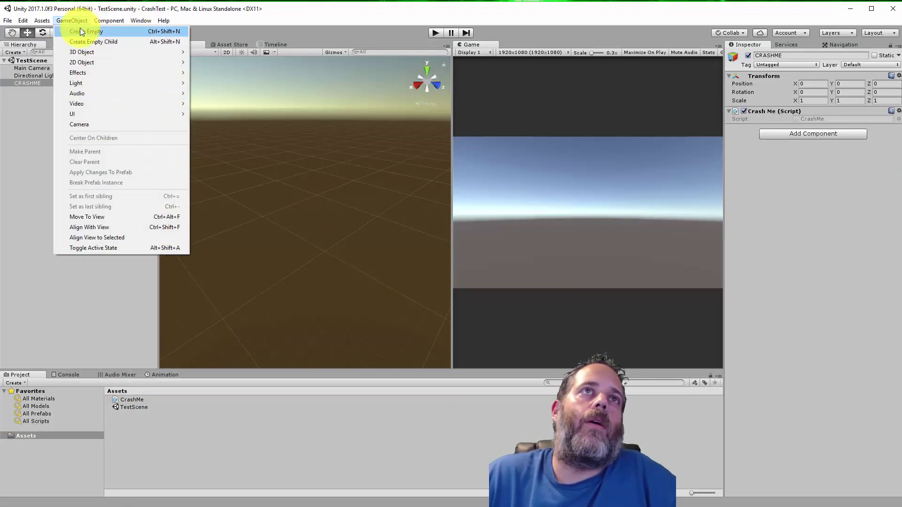
mouse_move(113, 54)
left_click(197, 53)
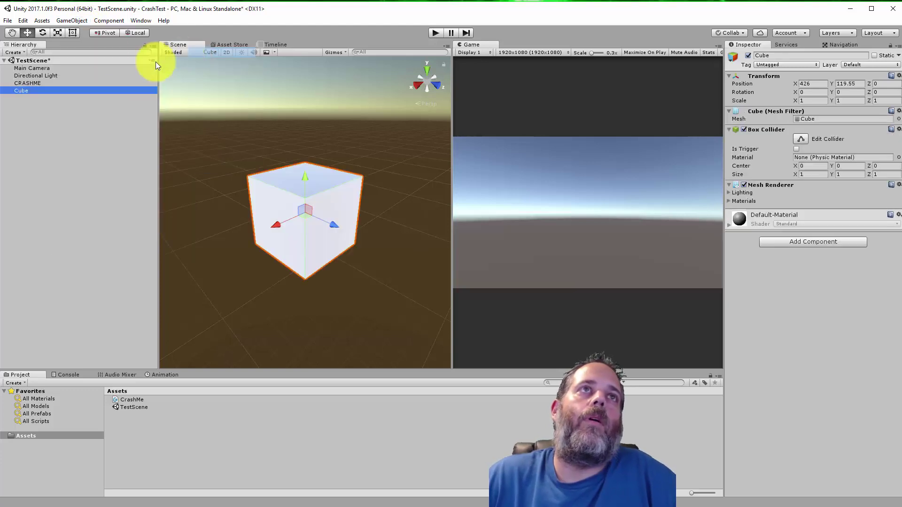
left_click(71, 21)
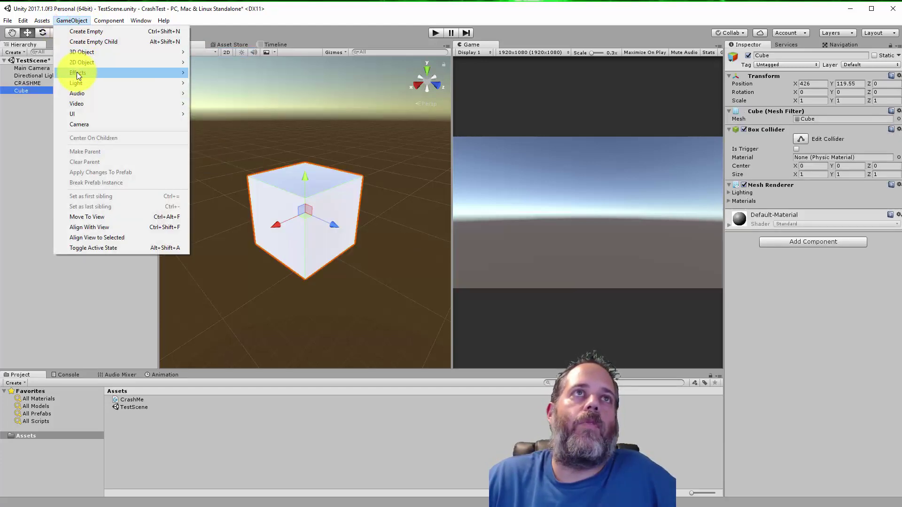
mouse_move(83, 51)
left_click(213, 63)
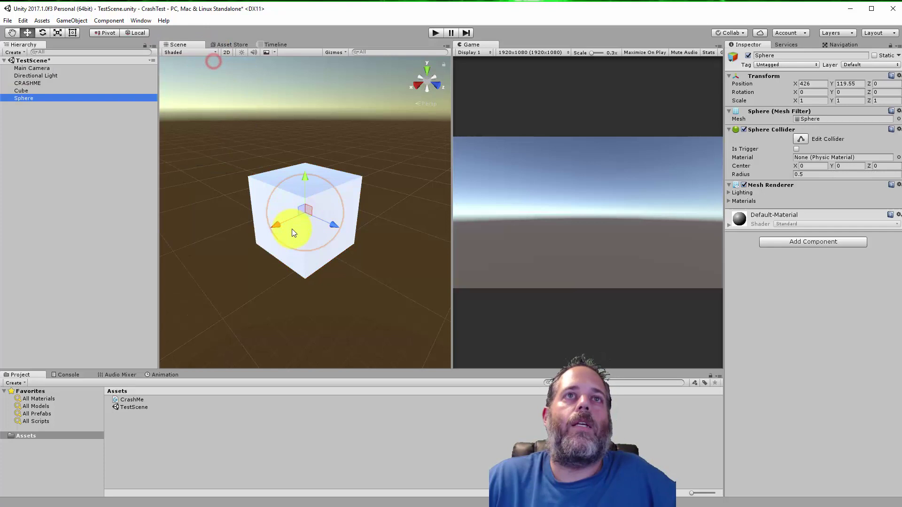
left_click_drag(291, 229, 368, 193)
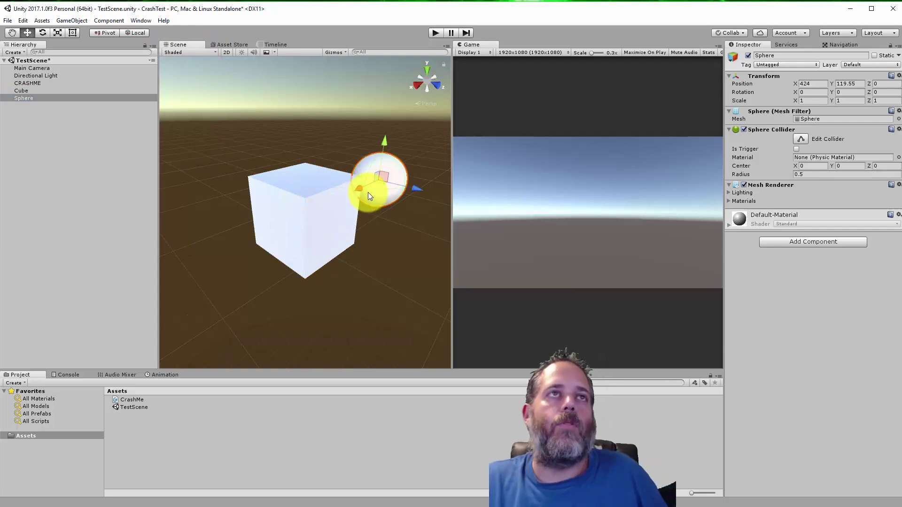
left_click(97, 221)
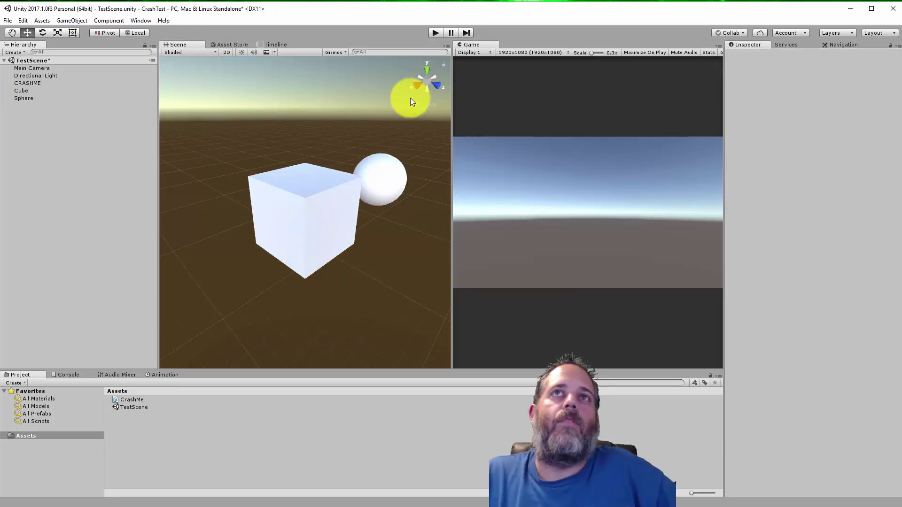
Start play mode, cancel the resulting crash report, and select the Unity 2017.1.0f3 launcher
left_click(433, 32)
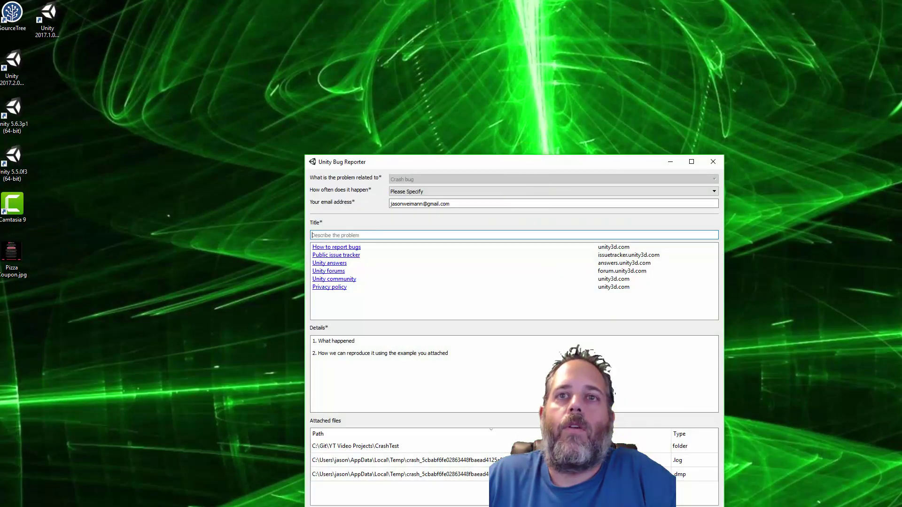
left_click_drag(604, 166, 575, 46)
left_click(622, 432)
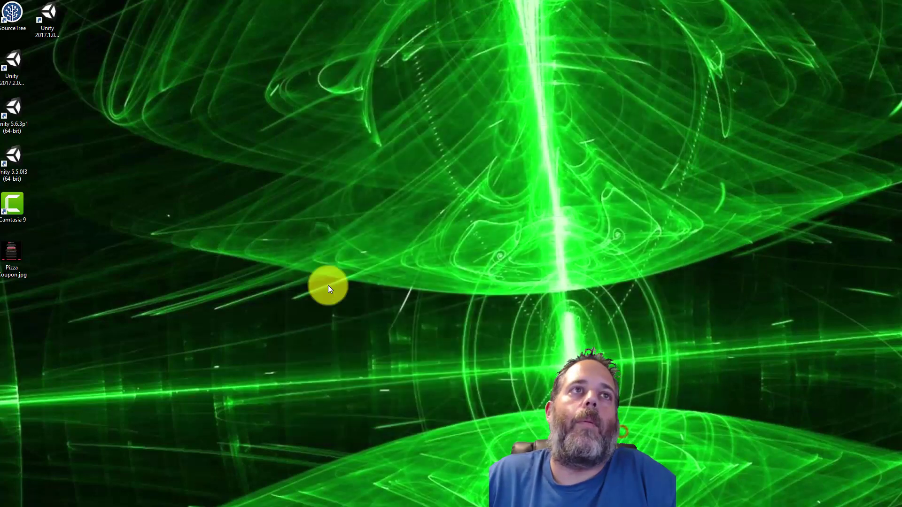
left_click(50, 11)
Relaunch Unity, reopen TestScene and add a Cube
double_click(50, 10)
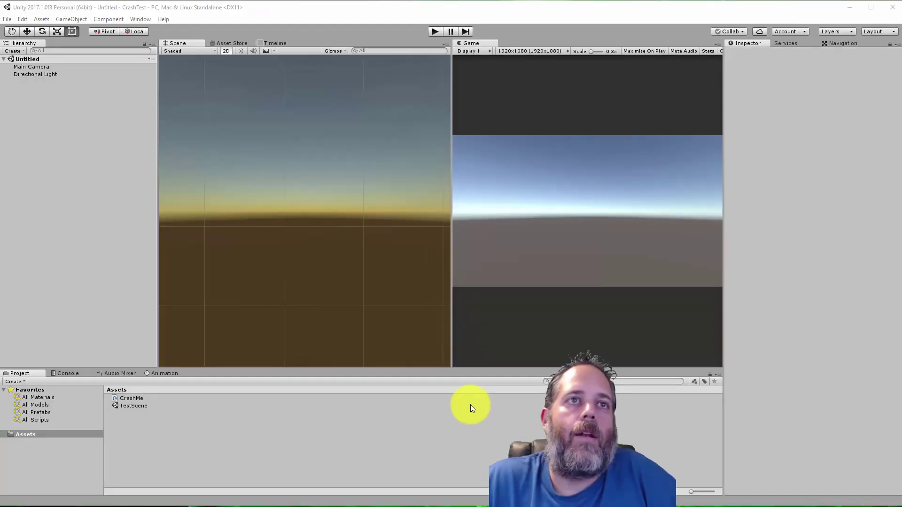
double_click(124, 406)
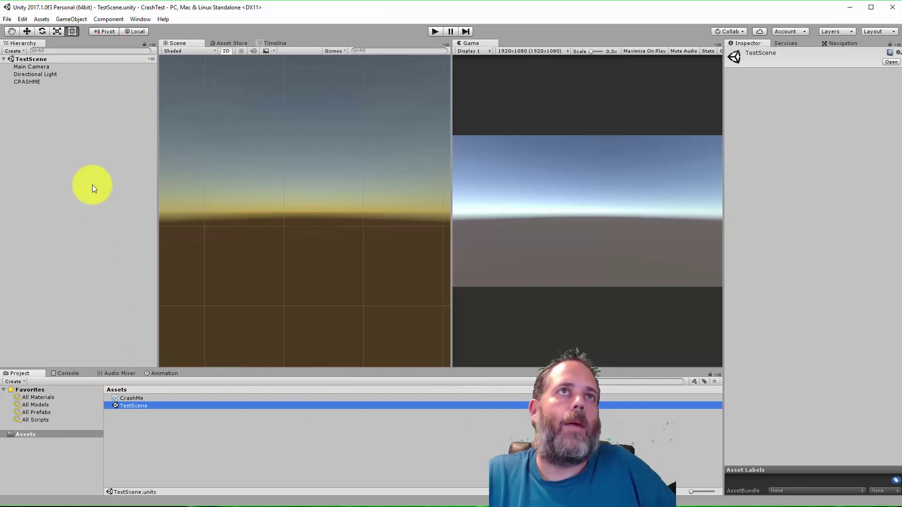
left_click(71, 20)
mouse_move(84, 51)
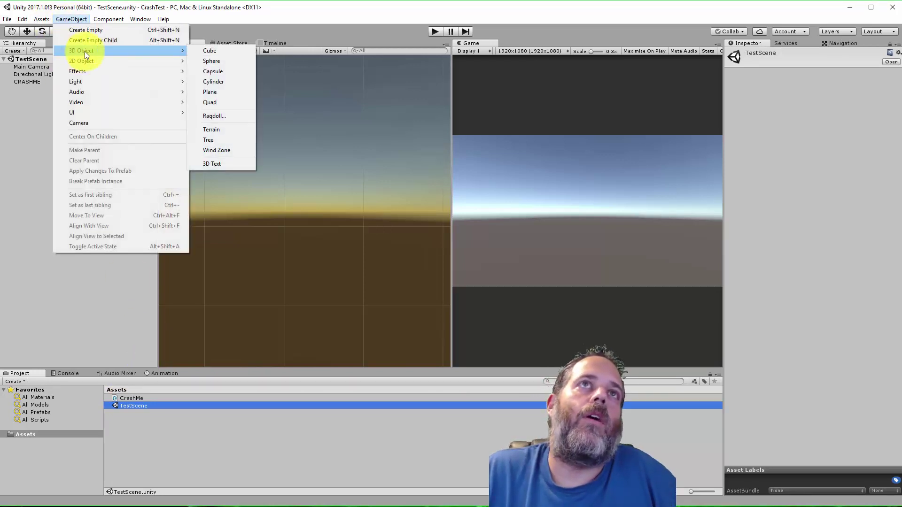
left_click(196, 51)
Add a Cylinder, start play mode, and cancel the crash report after Unity crashes
left_click(51, 89)
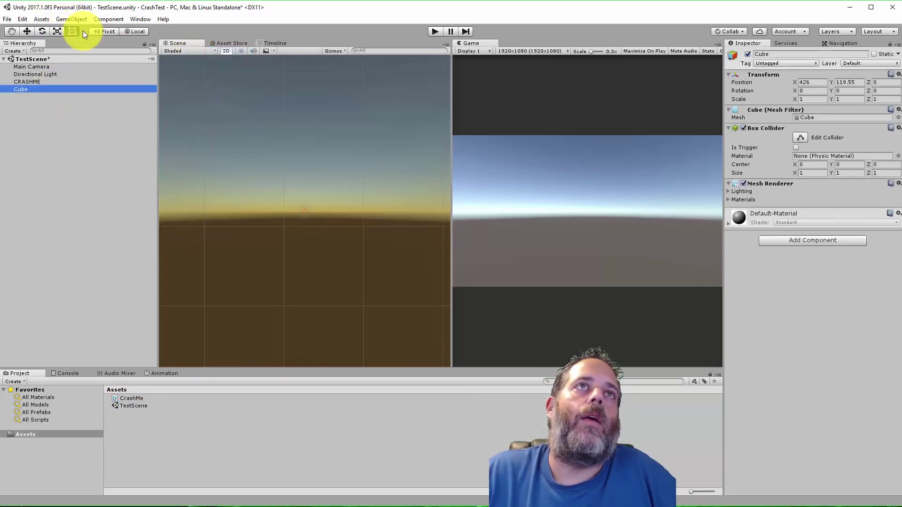
left_click(75, 19)
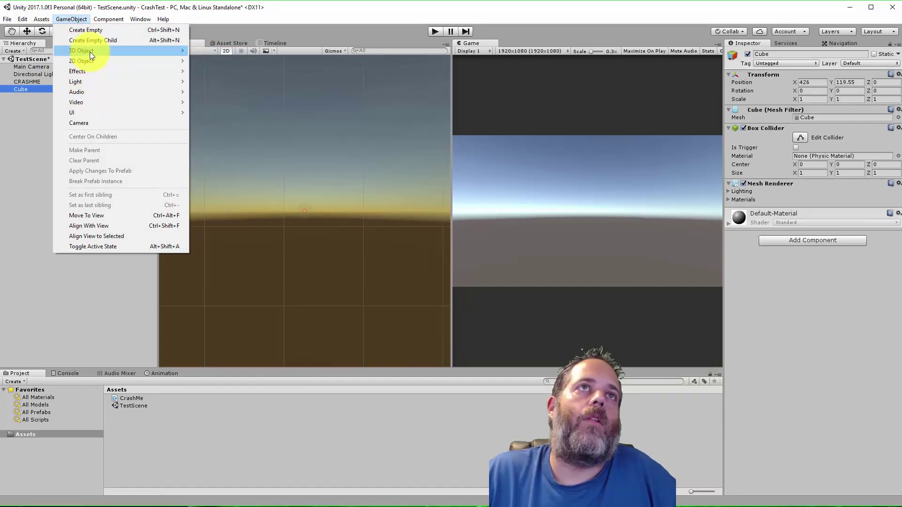
mouse_move(91, 50)
left_click(211, 83)
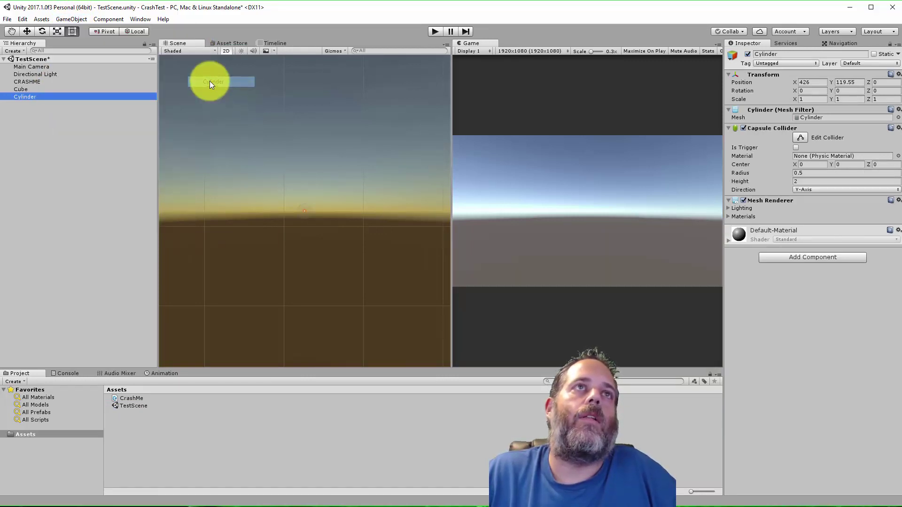
left_click(69, 153)
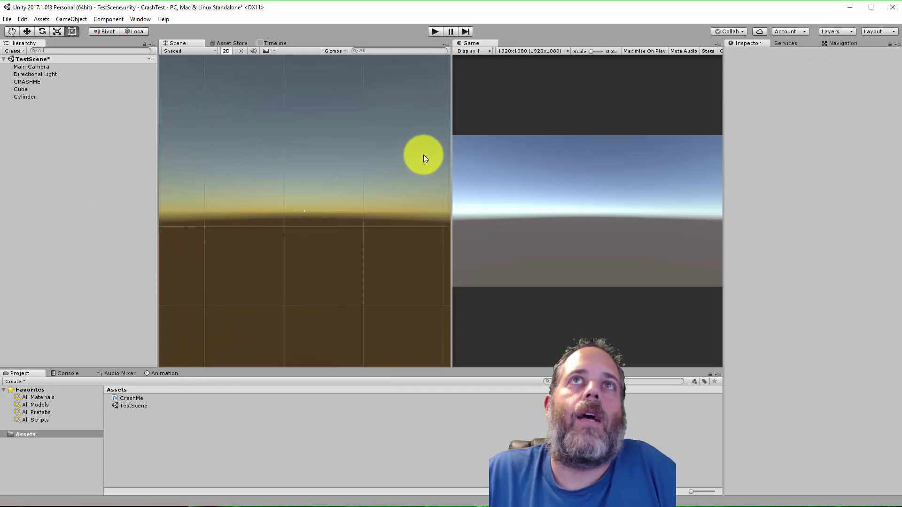
left_click(435, 32)
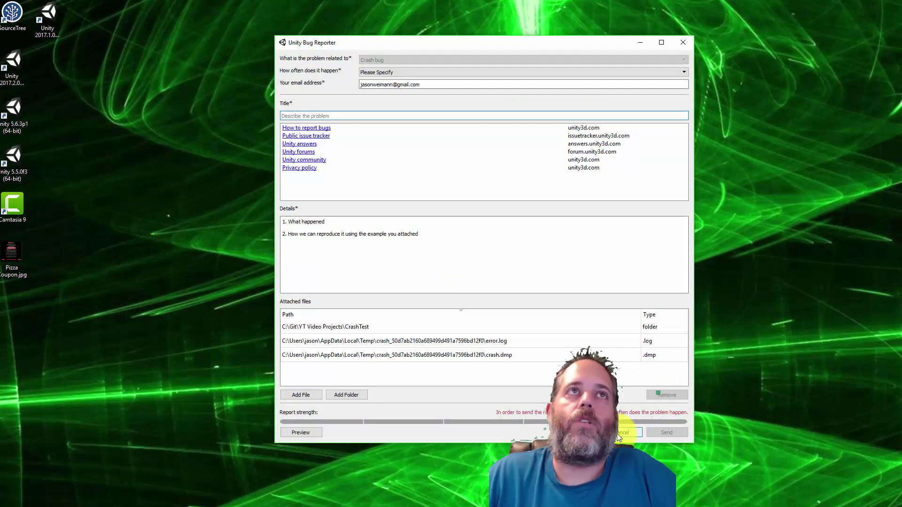
left_click(623, 433)
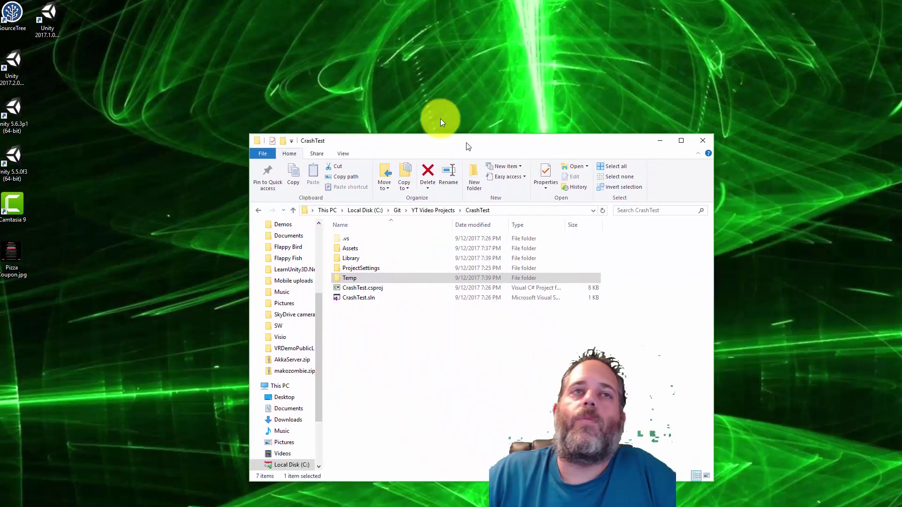
Browse to Temp > __Backupscenes in the CrashTest folder and select the 0.backup file
left_click_drag(456, 142, 306, 53)
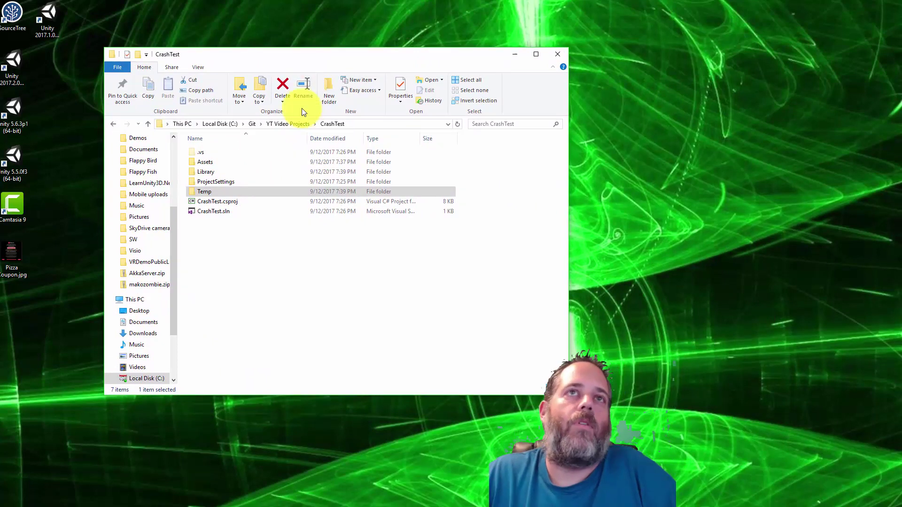
left_click(351, 125)
left_click(238, 249)
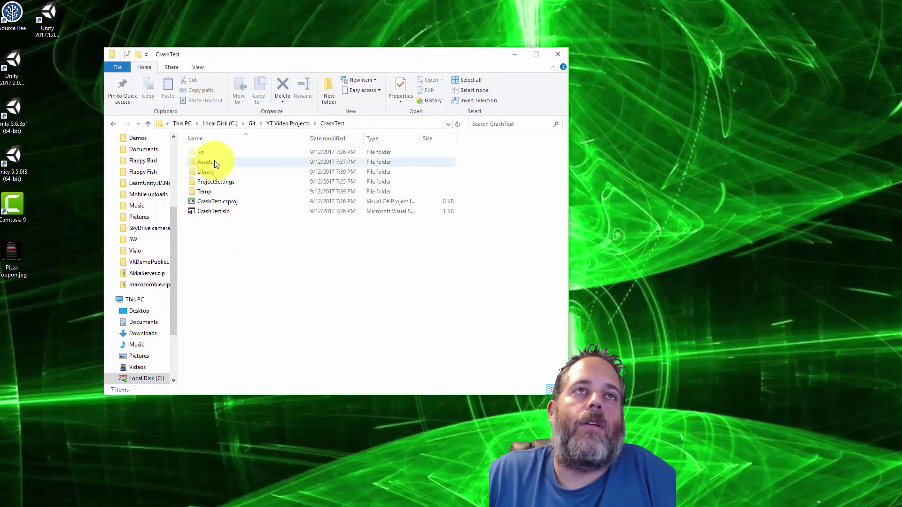
double_click(208, 192)
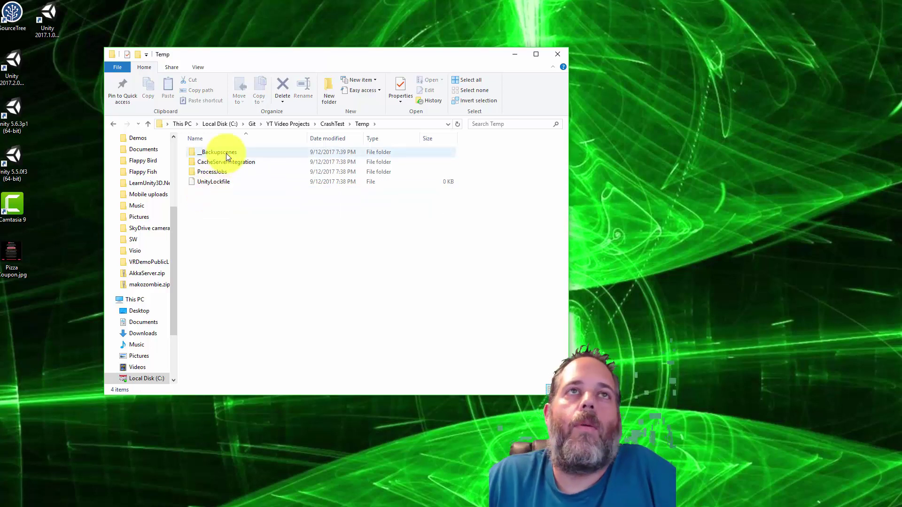
double_click(227, 153)
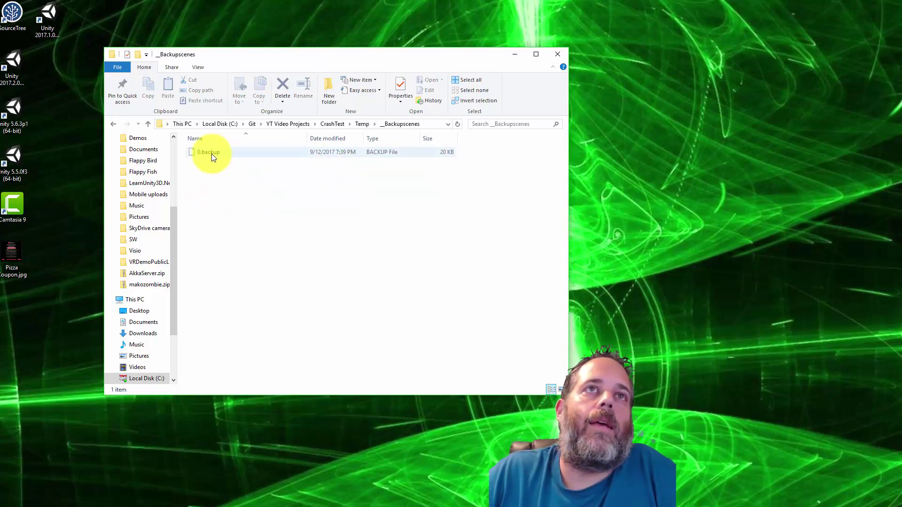
left_click(211, 153)
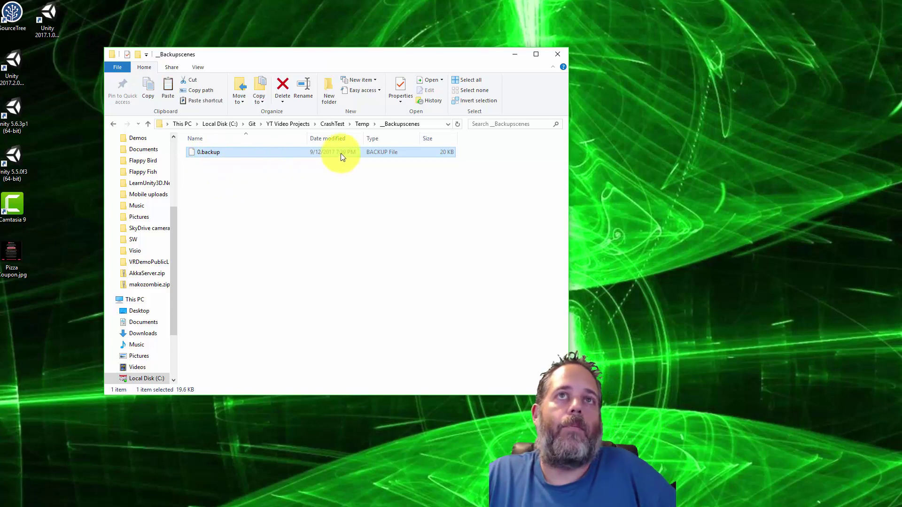
Paste the backup file into the CrashTest Assets folder
left_click(339, 124)
left_click(228, 168)
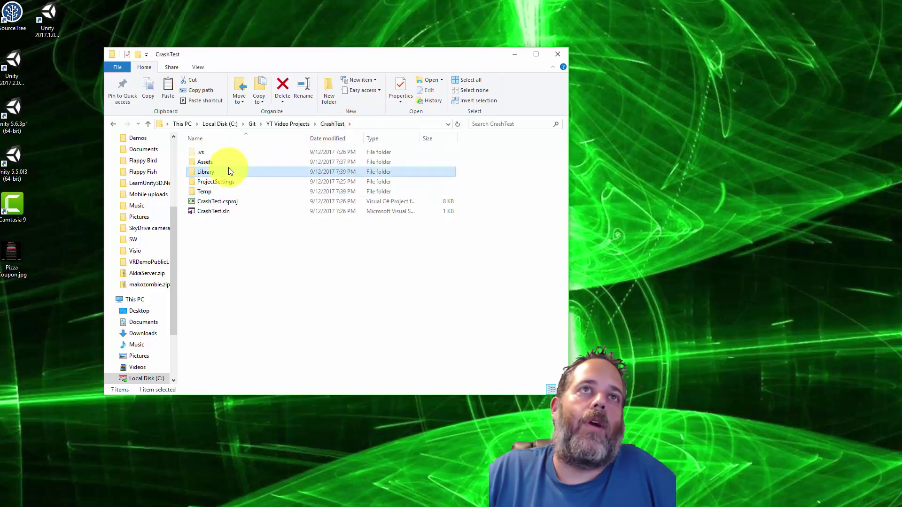
double_click(229, 163)
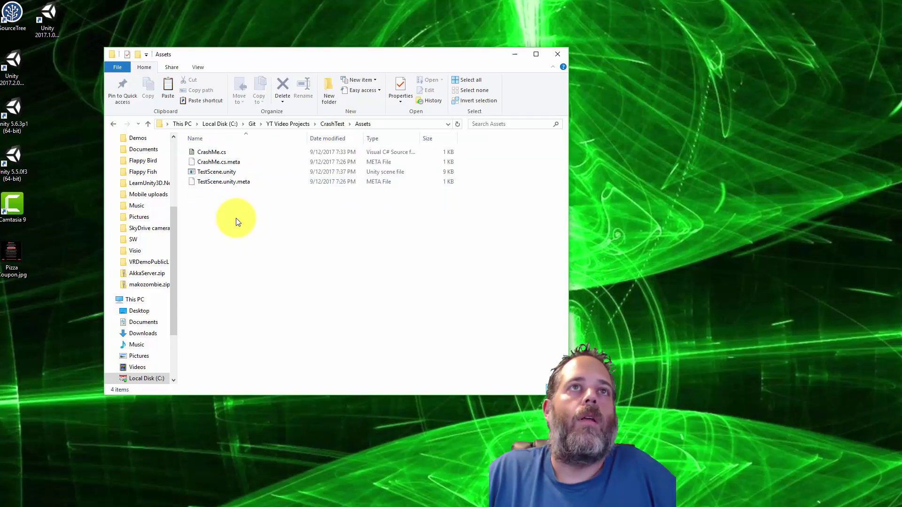
key("ctrl+v")
Rename the pasted file to 0.unity and accept the extension change
key("F2")
key("End")
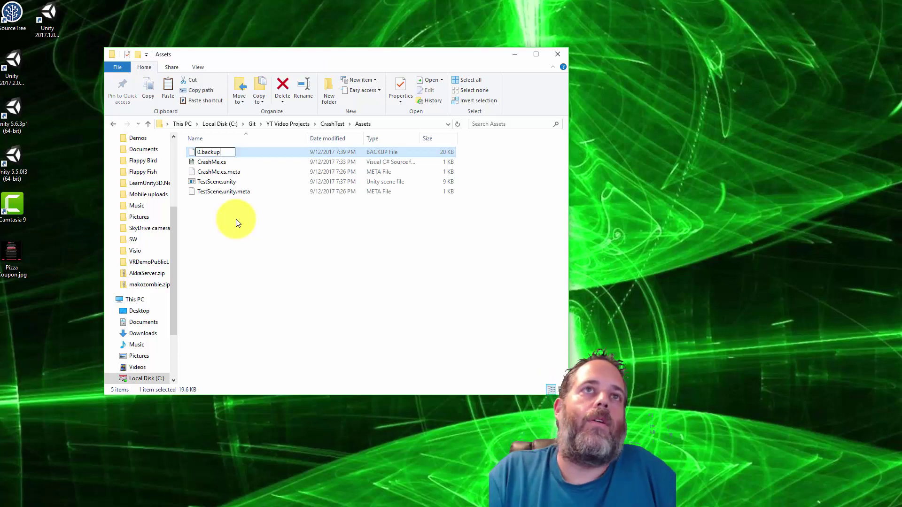
key("BackSpace")
key("BackSpace")
key("BackSpace")
key("BackSpace")
key("BackSpace")
key("BackSpace")
type("unity")
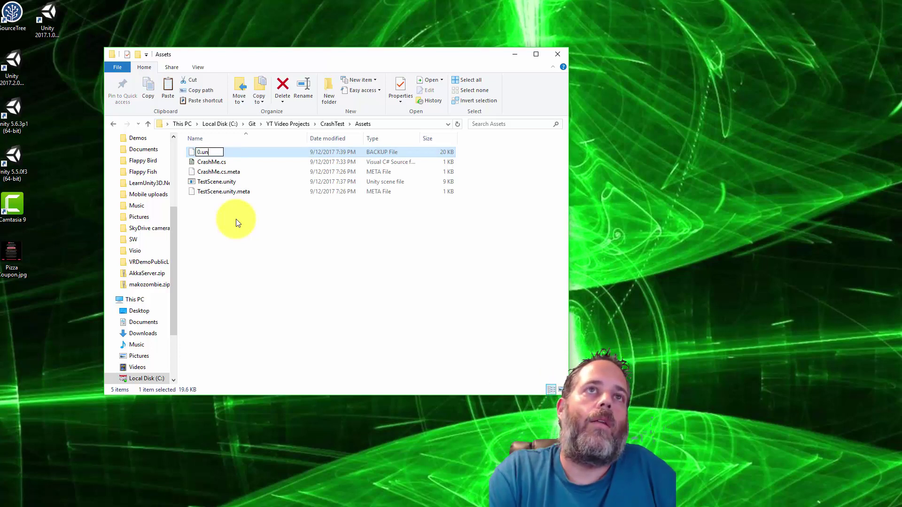
key("Return")
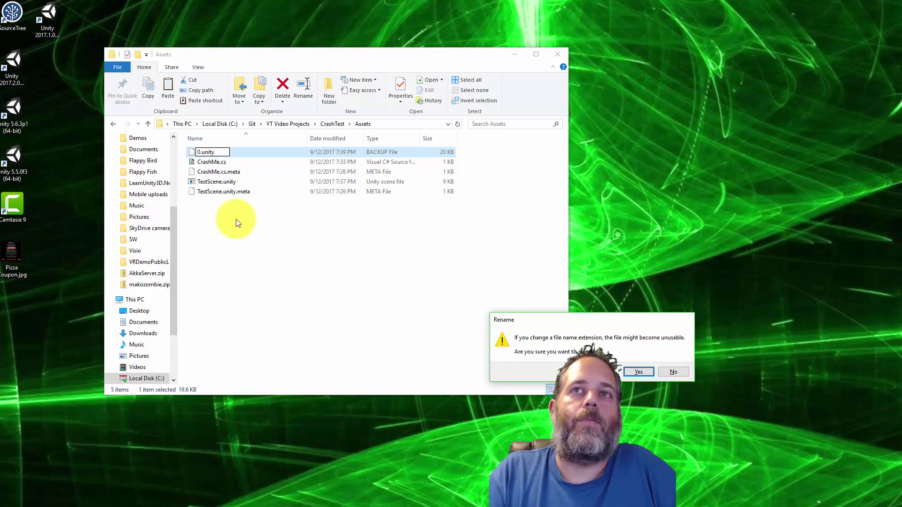
key("Return")
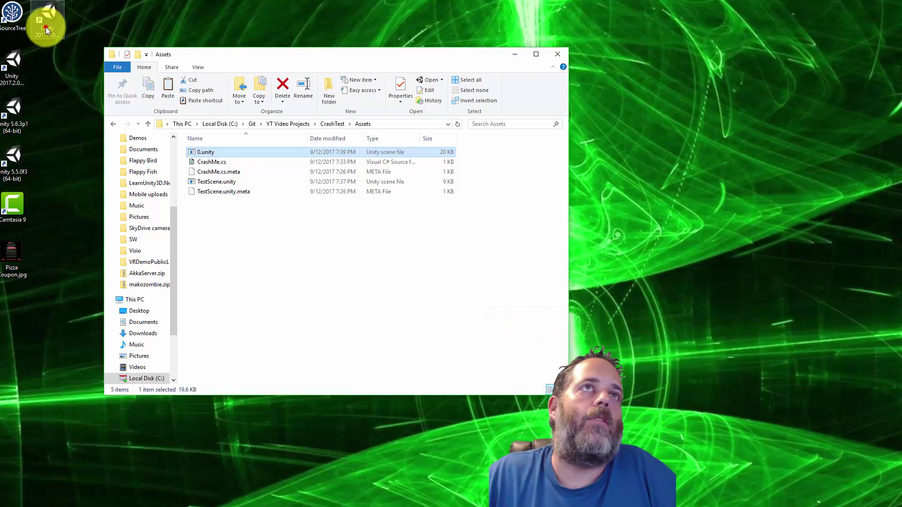
Launch Unity and open the recovered 0 scene from the Project window
double_click(47, 29)
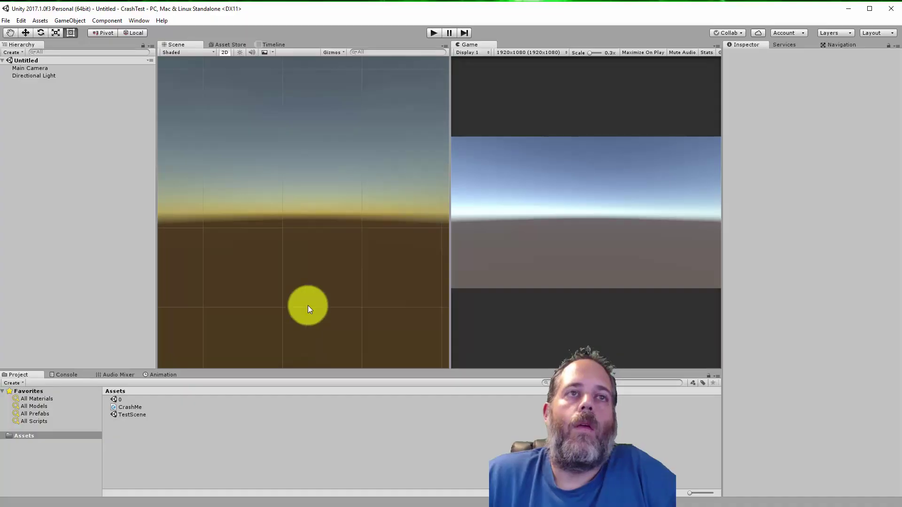
double_click(120, 399)
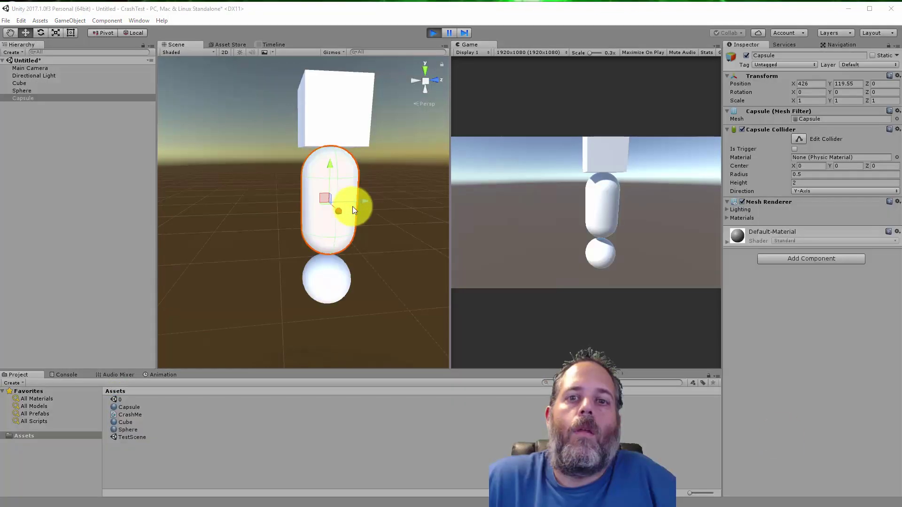
In play mode, move the capsule to Z -1.199, rotate it, and scale it to about 0.7
left_click_drag(326, 196, 360, 193)
key("e")
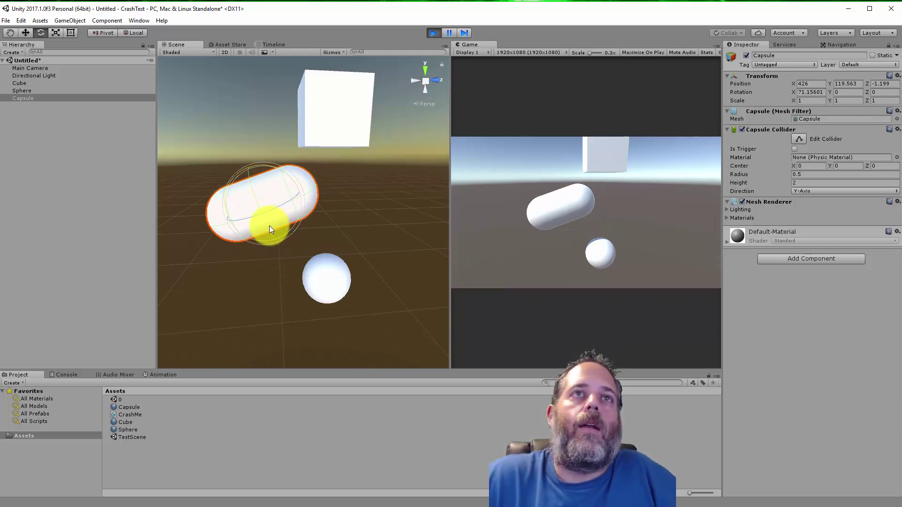
key("r")
left_click_drag(264, 208, 266, 222)
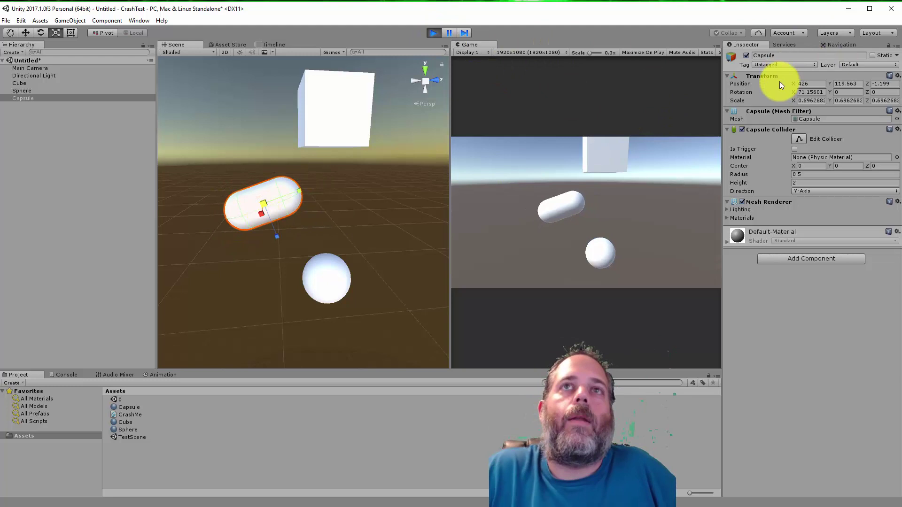
Copy the capsule's Transform component, stop play mode, and paste the saved values back
right_click(761, 77)
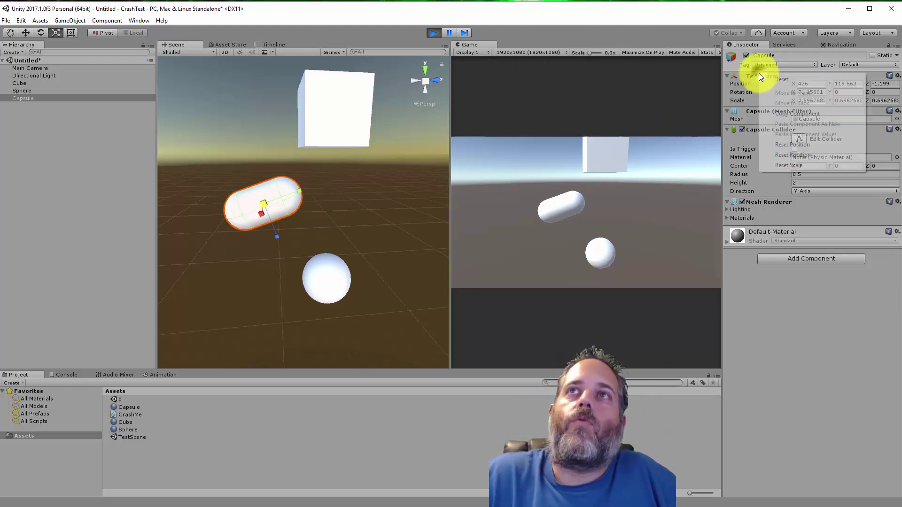
left_click(777, 114)
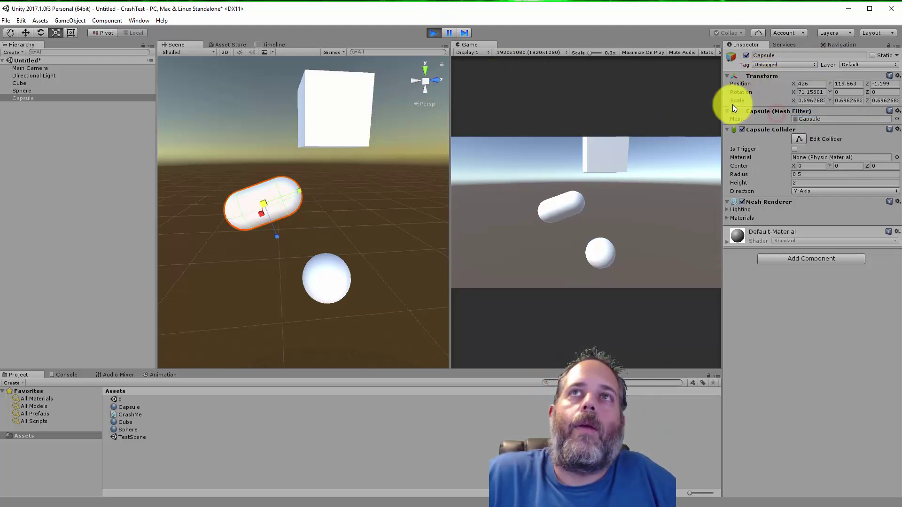
left_click(433, 33)
right_click(758, 78)
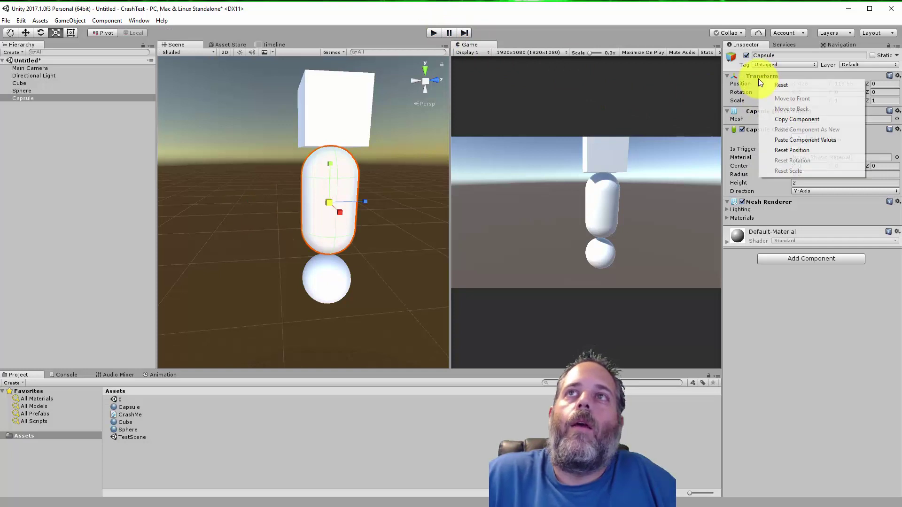
left_click(784, 140)
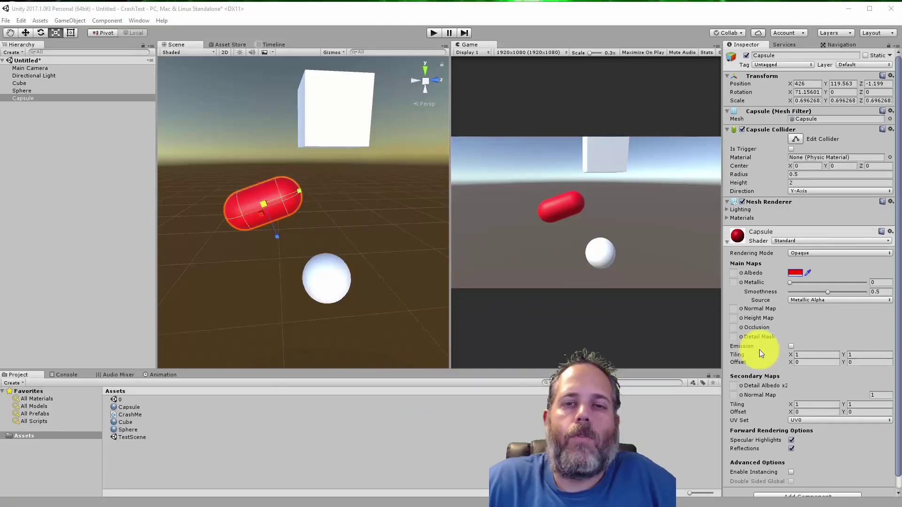
Copy the capsule's red Albedo colour and paste it onto the Sphere's material Albedo
right_click(794, 273)
left_click(809, 283)
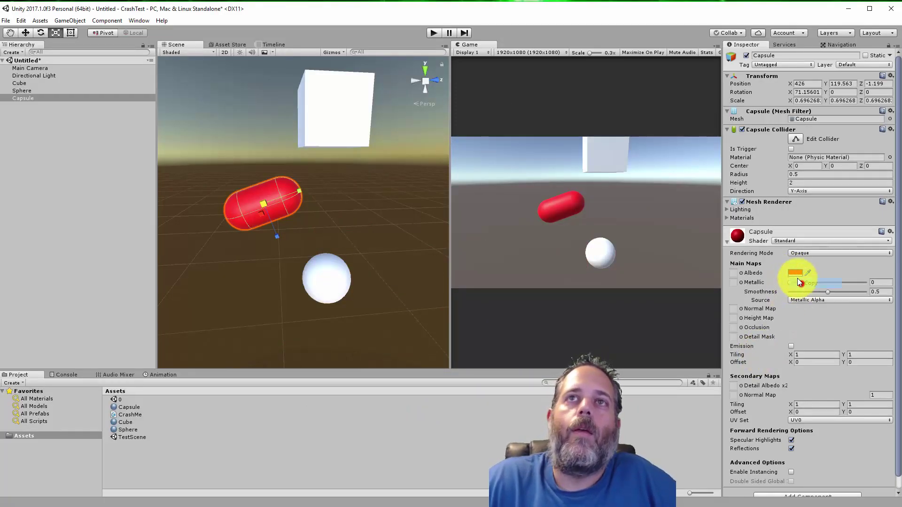
left_click(324, 273)
left_click(755, 223)
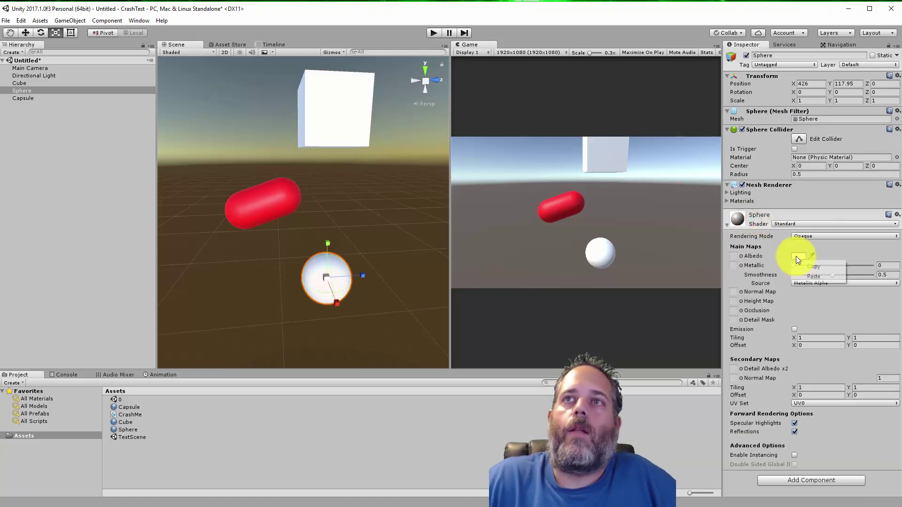
right_click(796, 255)
left_click(808, 275)
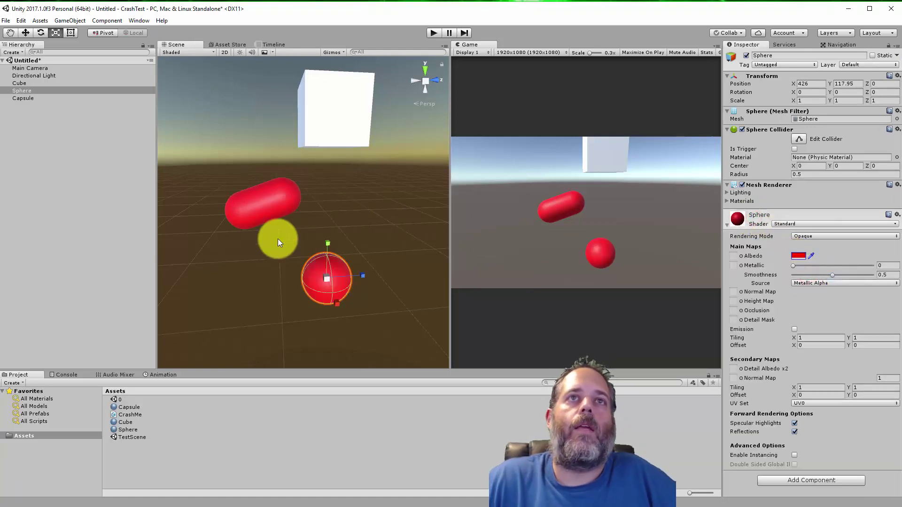
left_click(802, 255)
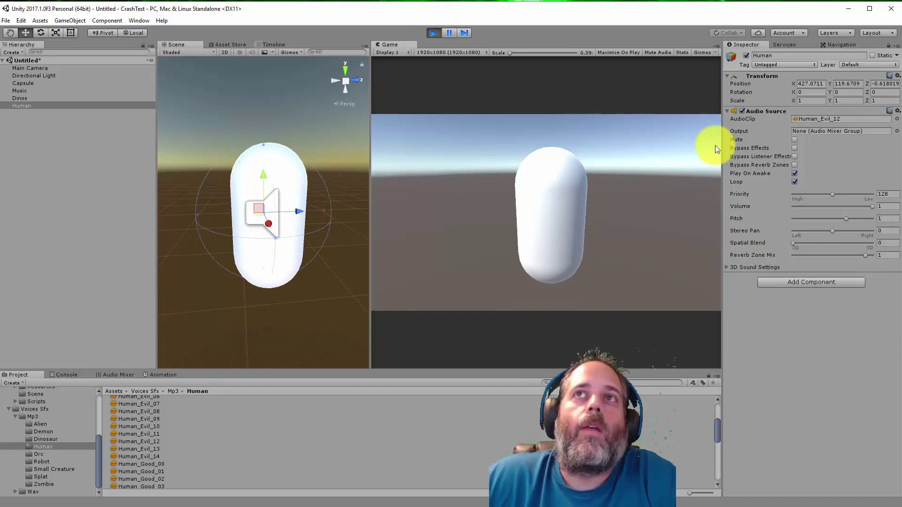
Mute the Game view audio while the Human_Evil_12 clip loops
left_click(661, 53)
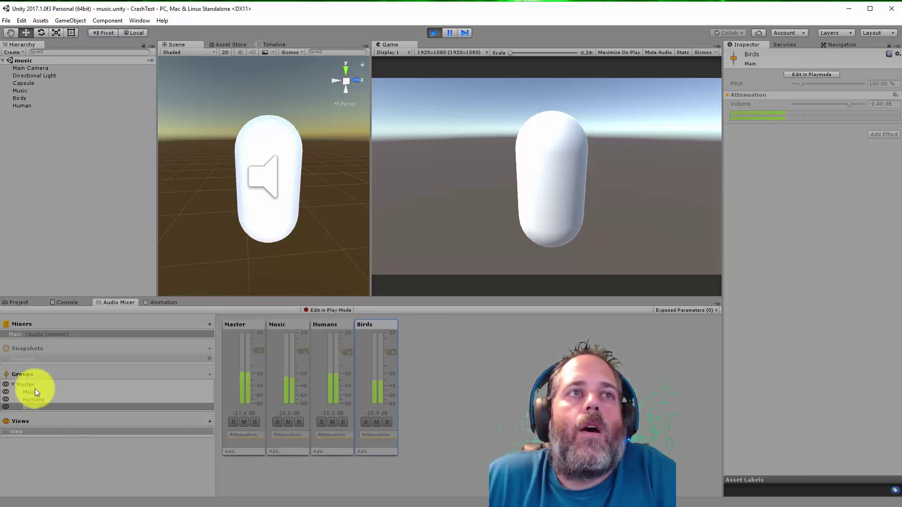
Enable Edit in Play Mode and set Music and Humans to about -10 dB, Birds to -25 dB
left_click(309, 310)
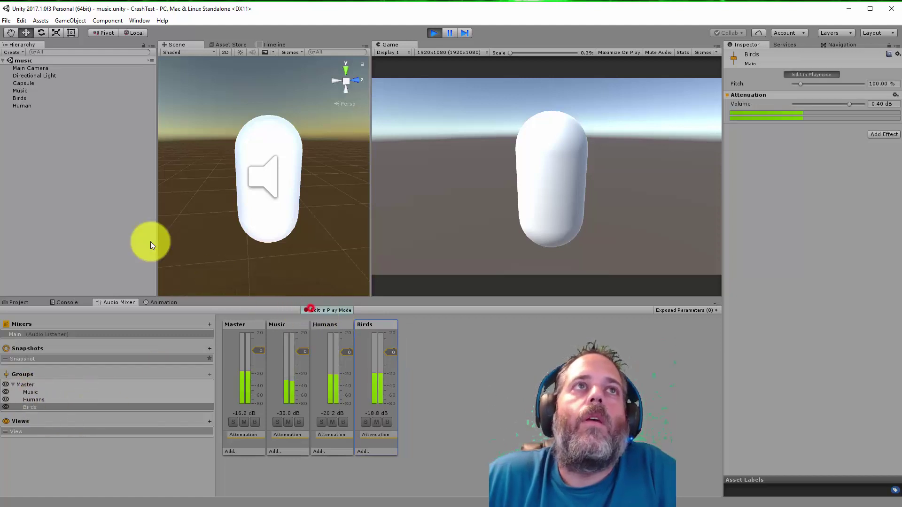
left_click(38, 105)
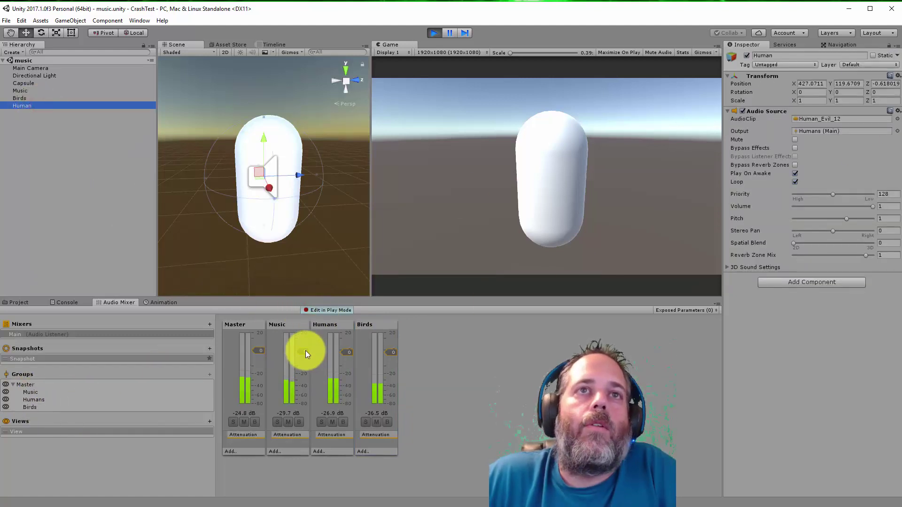
left_click_drag(303, 351, 342, 376)
left_click_drag(389, 353, 351, 365)
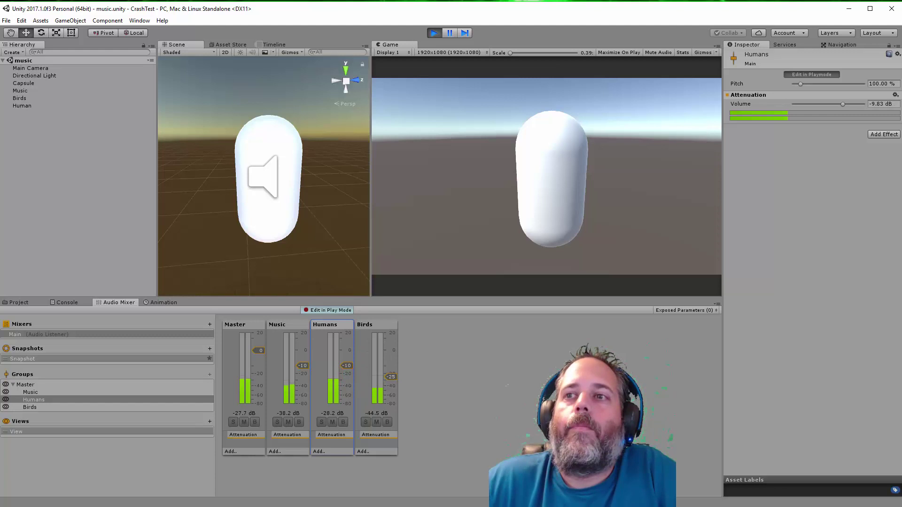
left_click(776, 340)
Mute the Birds, Humans and Music groups, unmute Music, and open the Music group's Add Effect list
left_click(429, 425)
left_click(376, 422)
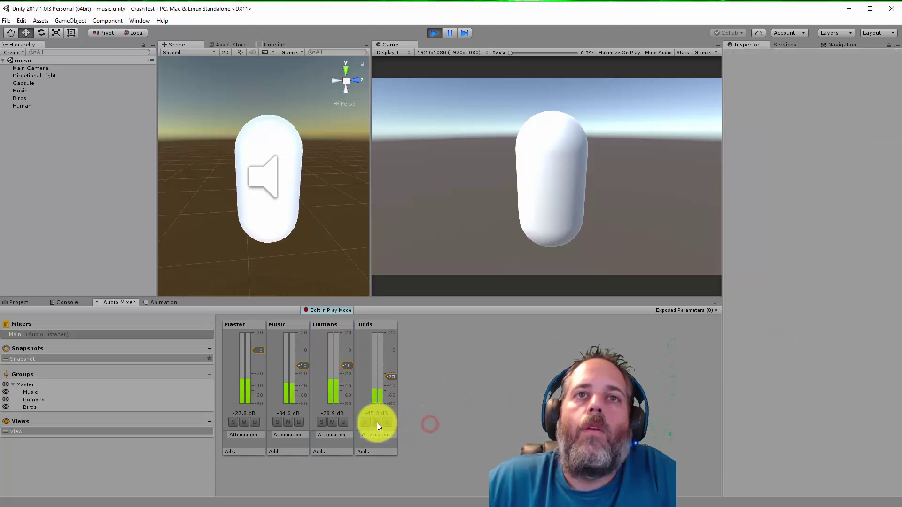
left_click(332, 422)
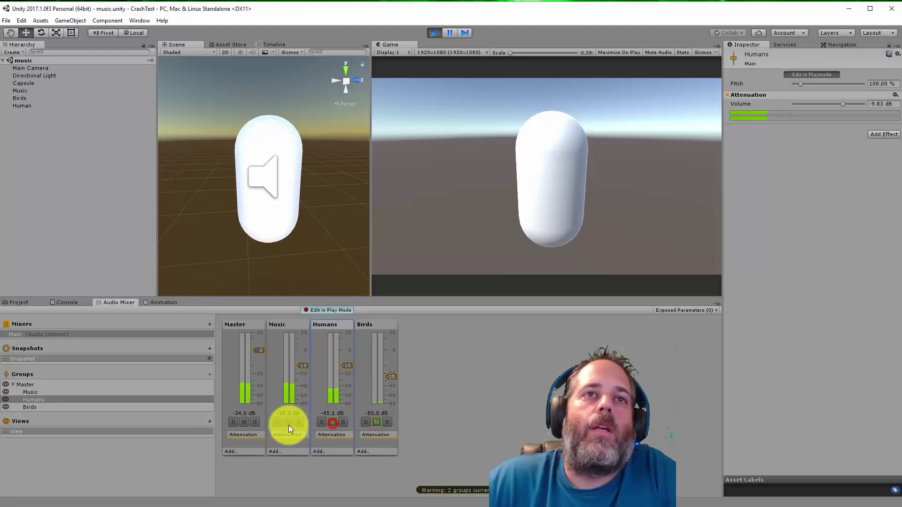
left_click(288, 422)
left_click(287, 422)
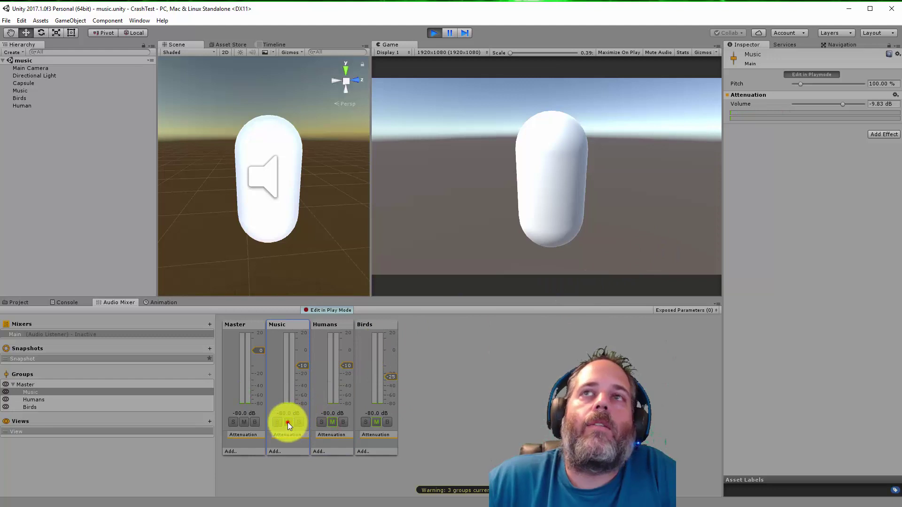
left_click(870, 134)
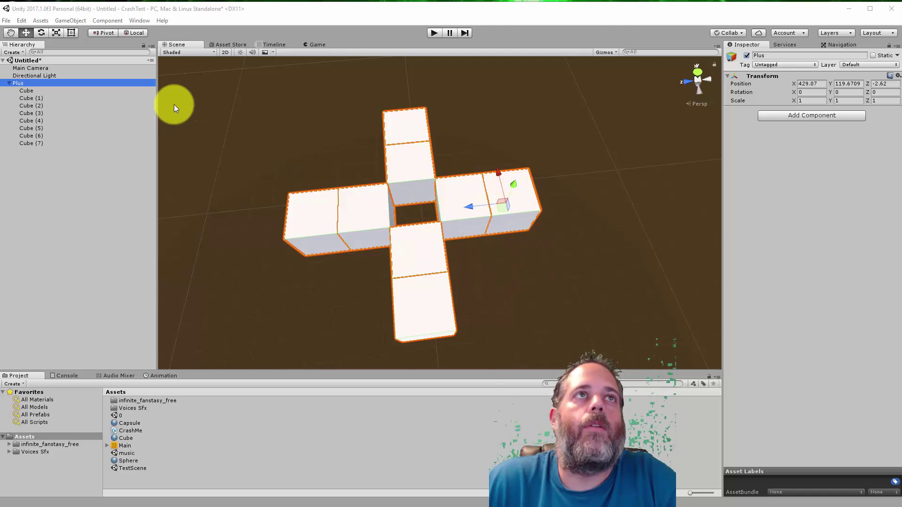
Centre the Plus object's pivot on its child cubes and drag the cross across the ground
left_click(66, 21)
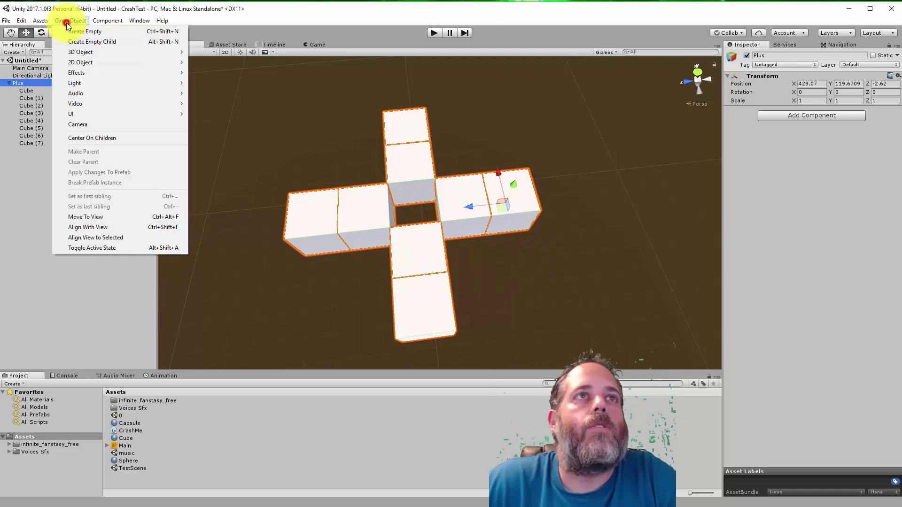
left_click(94, 139)
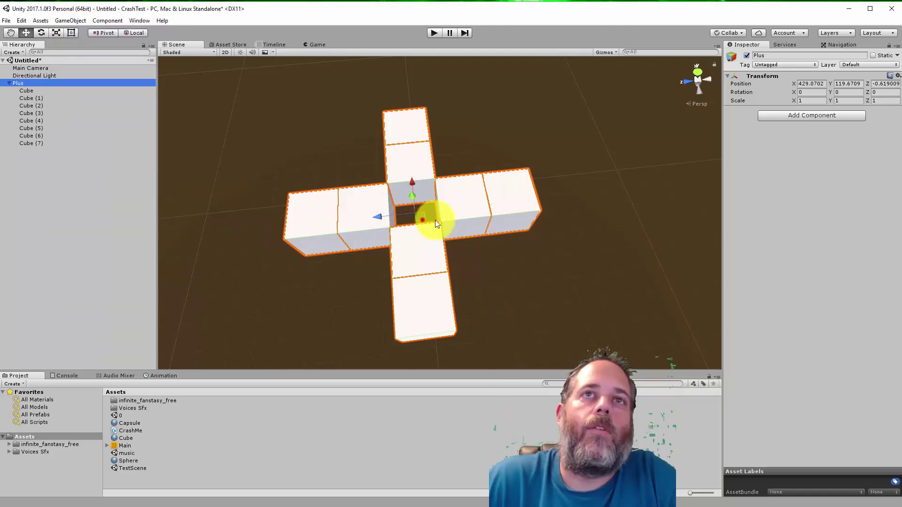
left_click_drag(435, 220, 451, 228)
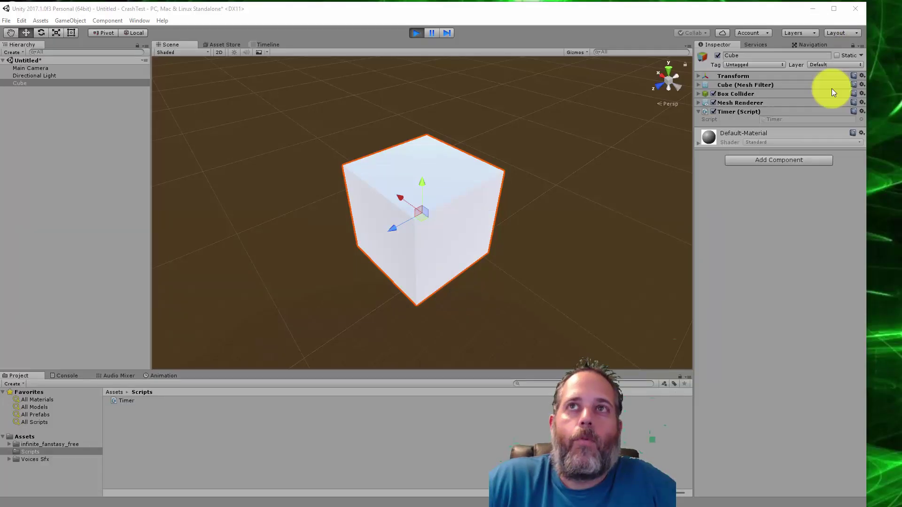
Switch the Inspector to Debug mode to reveal the Cube's private fields
left_click(861, 46)
left_click(867, 66)
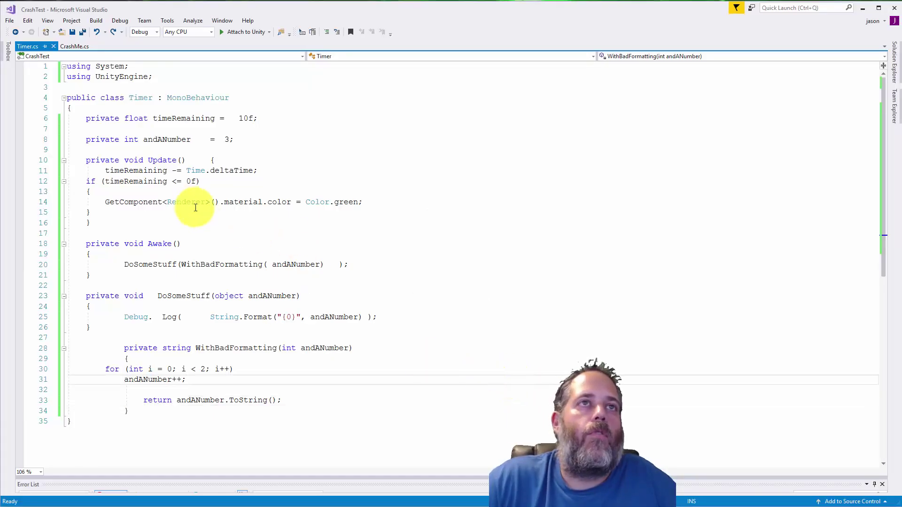
Format the entire Timer.cs document with Ctrl+K, Ctrl+D
left_click(261, 233)
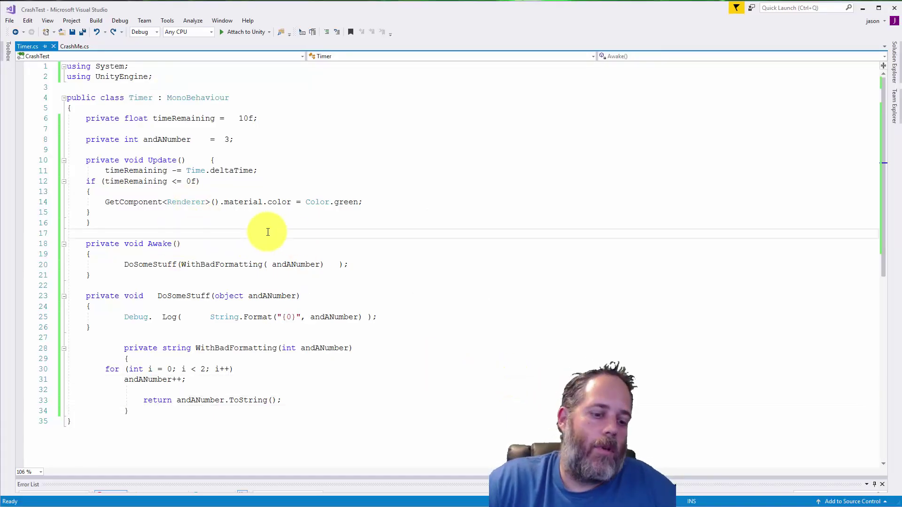
key("ctrl+k")
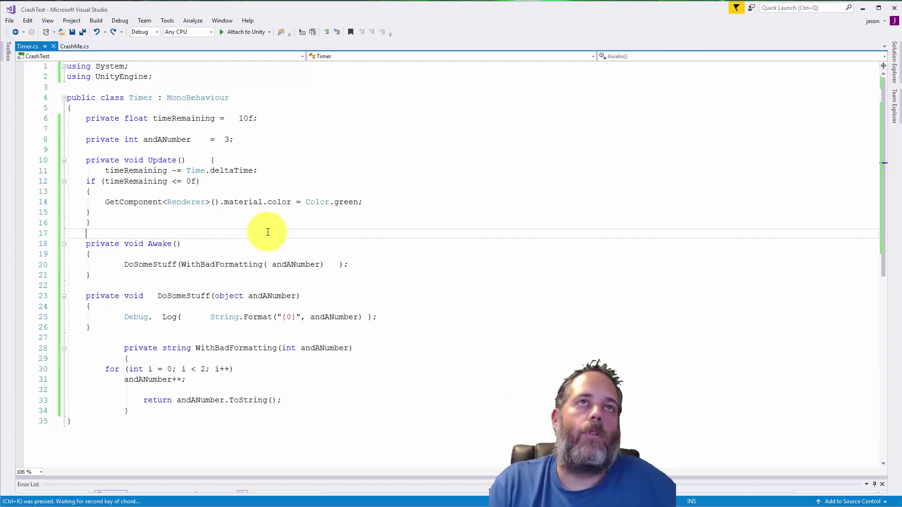
key("ctrl+d")
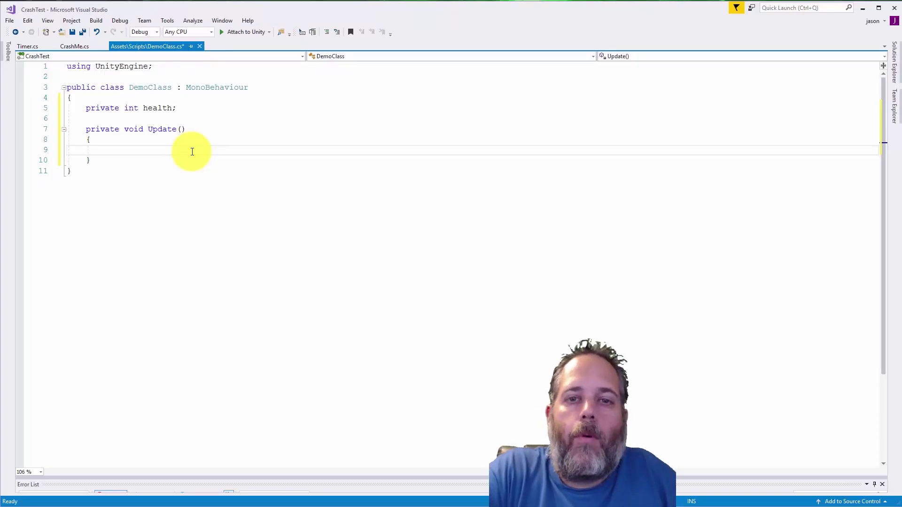
Add 'if (shouldReset)' to Update and generate the missing shouldReset field in DemoClass
type("if (shouldReset")
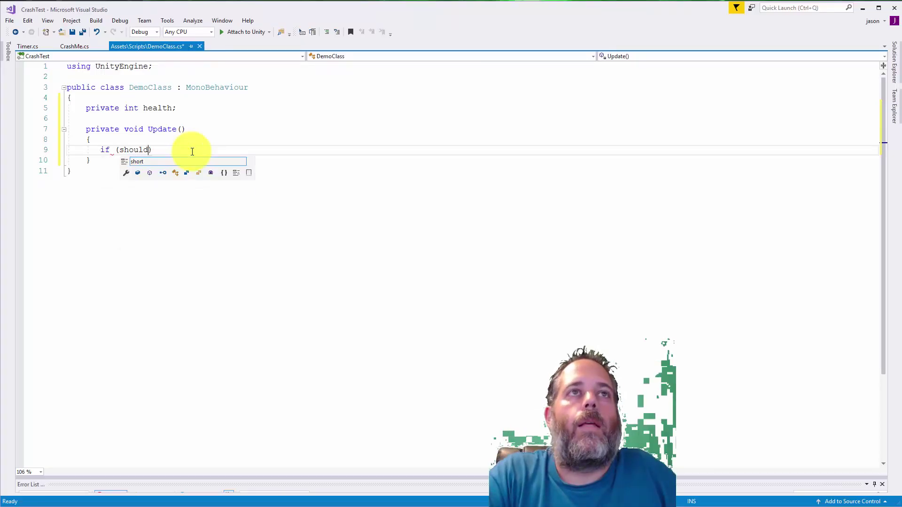
key("ctrl+period")
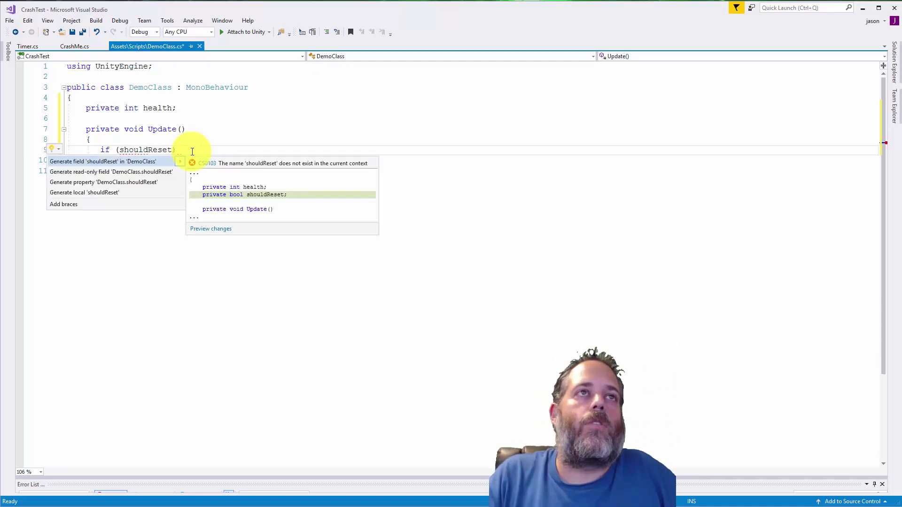
key("Return")
key("Return")
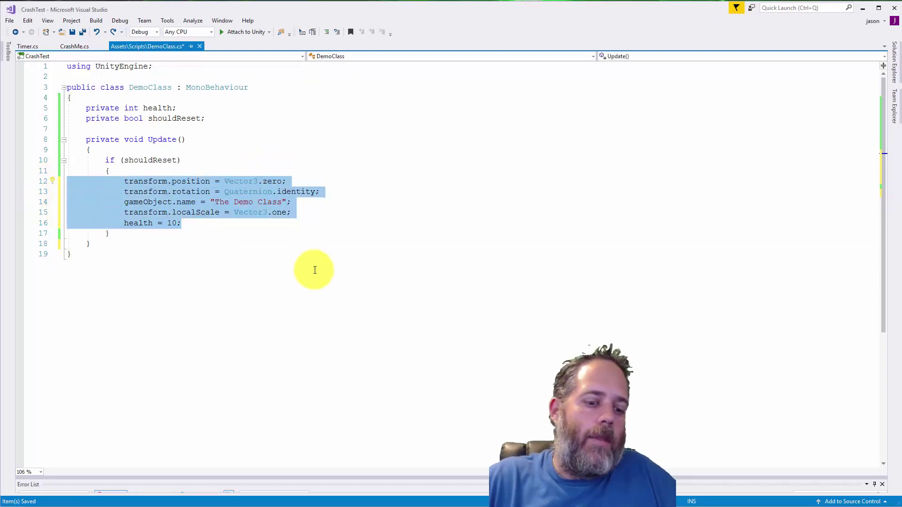
Extract the selected reset lines into a new method named ResetMe
key("ctrl+period")
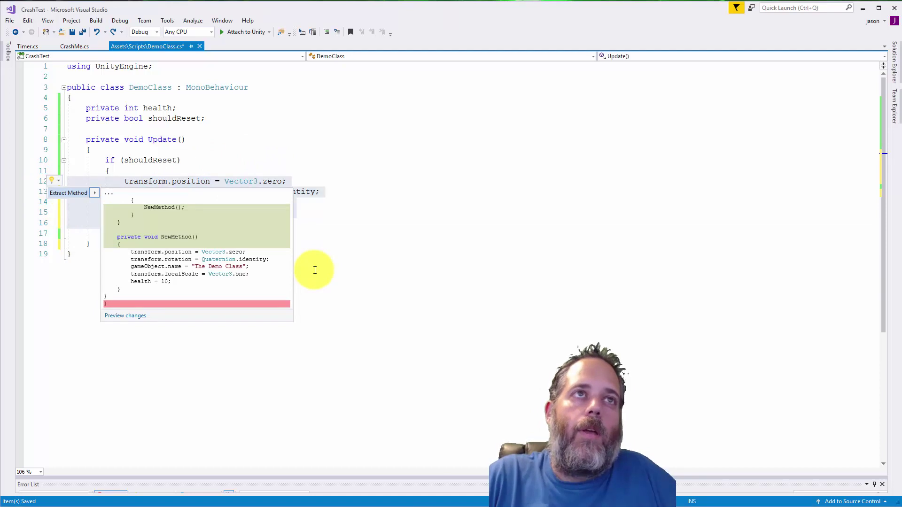
key("Return")
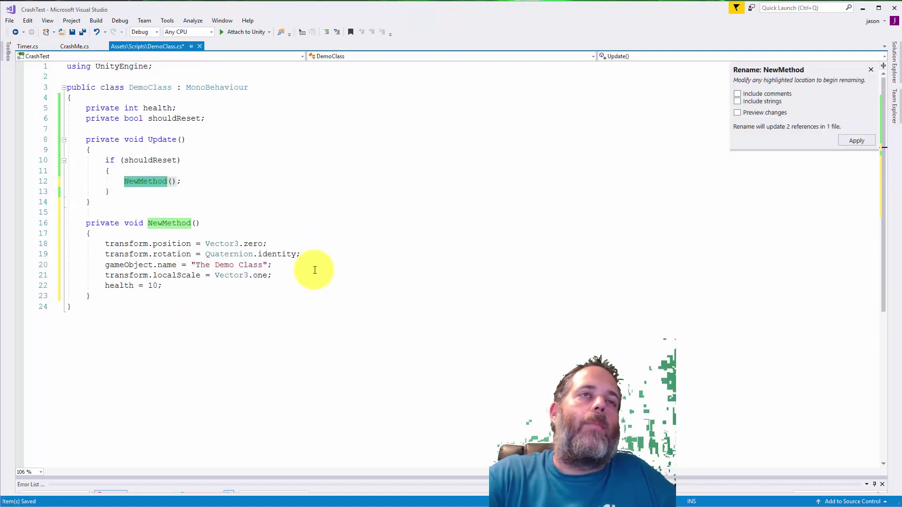
type("ResetMe")
key("Return")
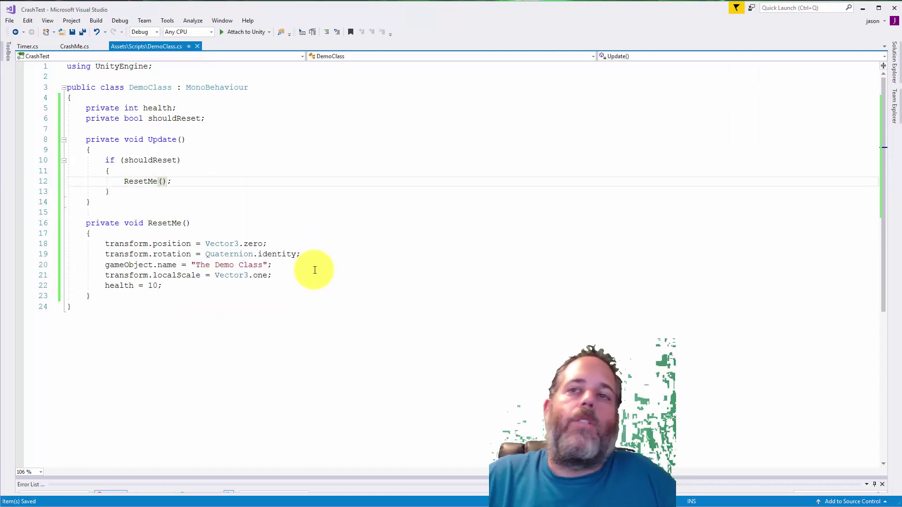
left_click(314, 270)
Return to Unity so the DemoClass and Timer scripts recompile
key("alt+Tab")
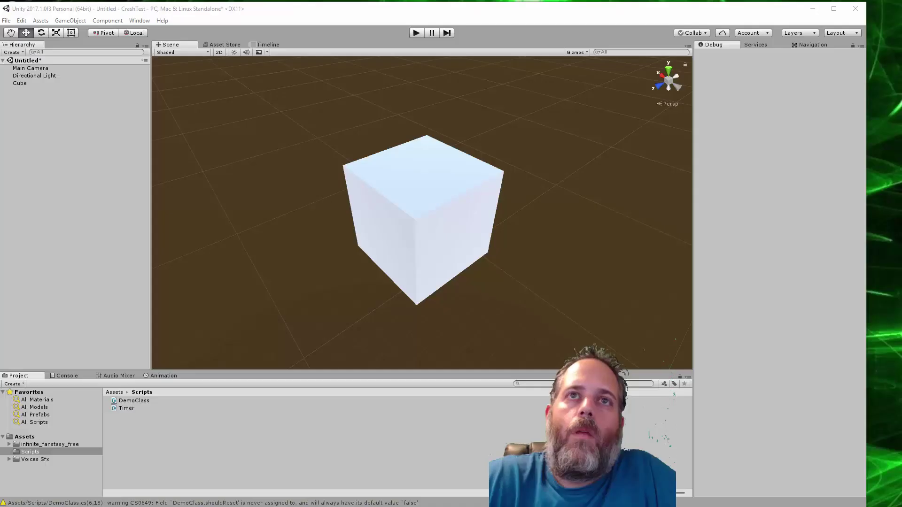